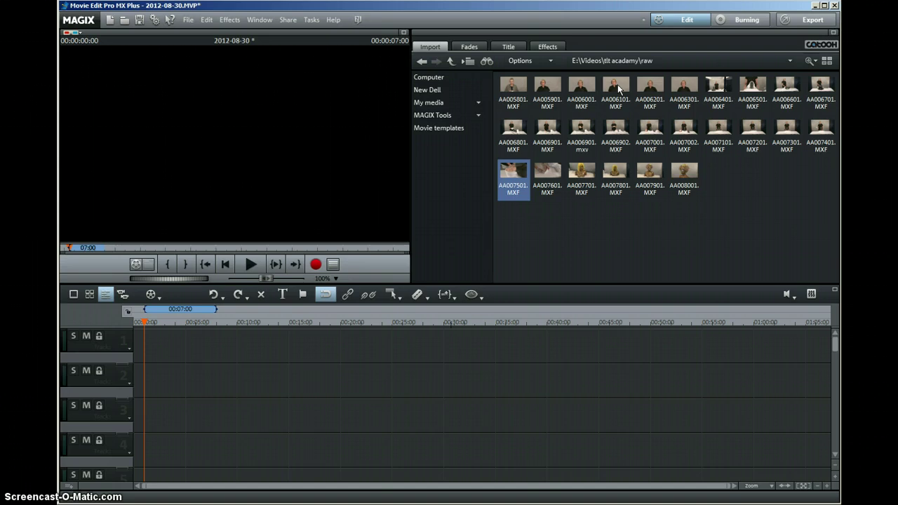
Add AA006101.MXF to the timeline, with its video on track 1 and audio on track 2
left_click_drag(617, 85, 196, 341)
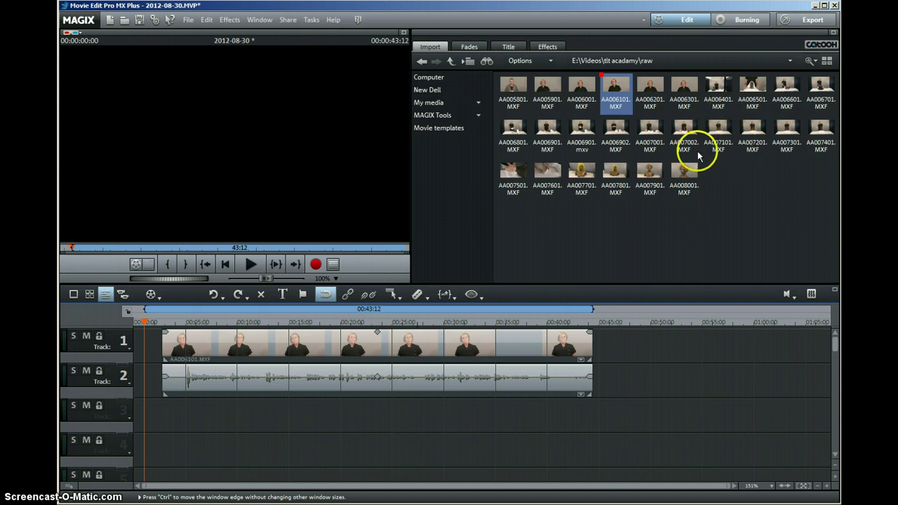
Place AA007501.MXF on track 3, with its audio on track 4, and scrub the playhead to preview
left_click_drag(525, 167, 227, 421)
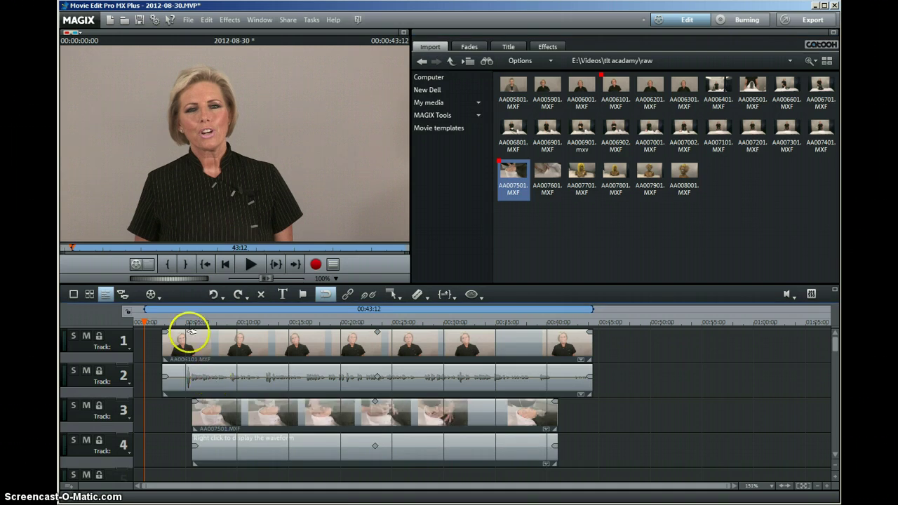
left_click_drag(142, 321, 200, 323)
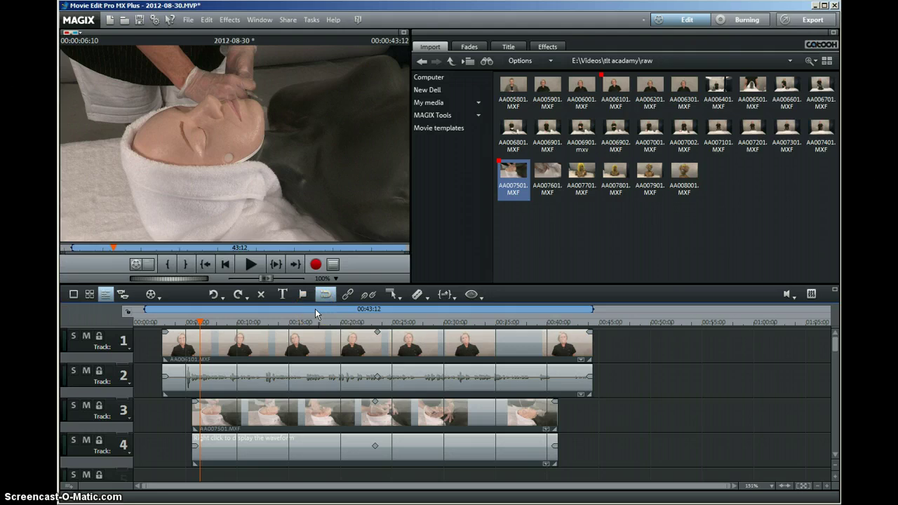
Split the interview clip at about 00:13 and again at about 00:19
left_click(315, 345)
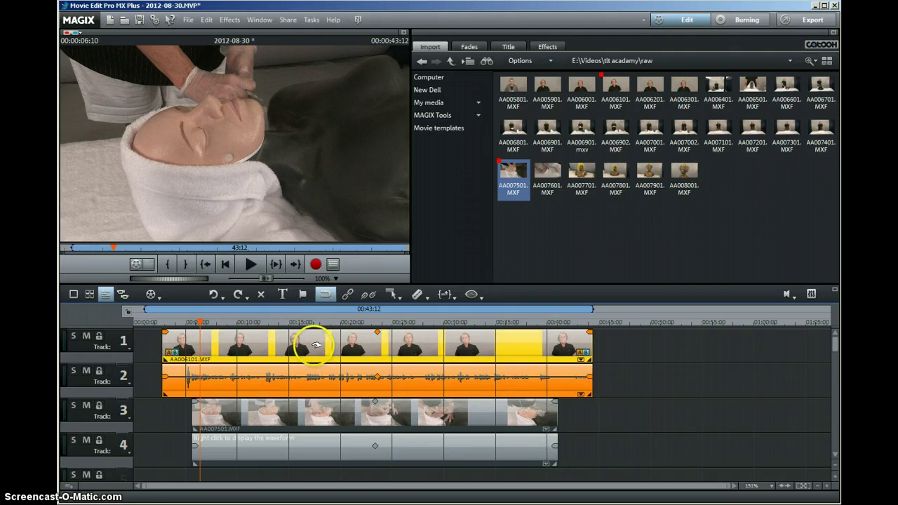
left_click(274, 314)
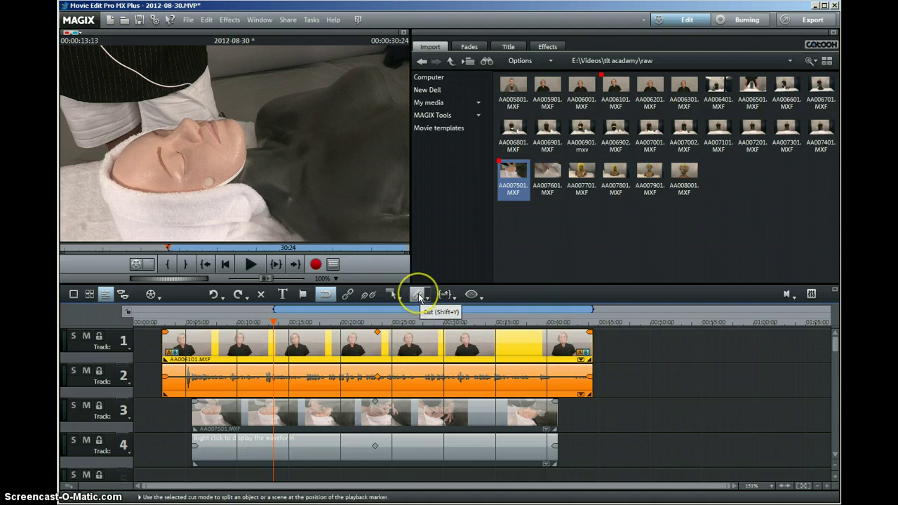
left_click(420, 298)
left_click_drag(274, 318, 338, 322)
left_click(420, 295)
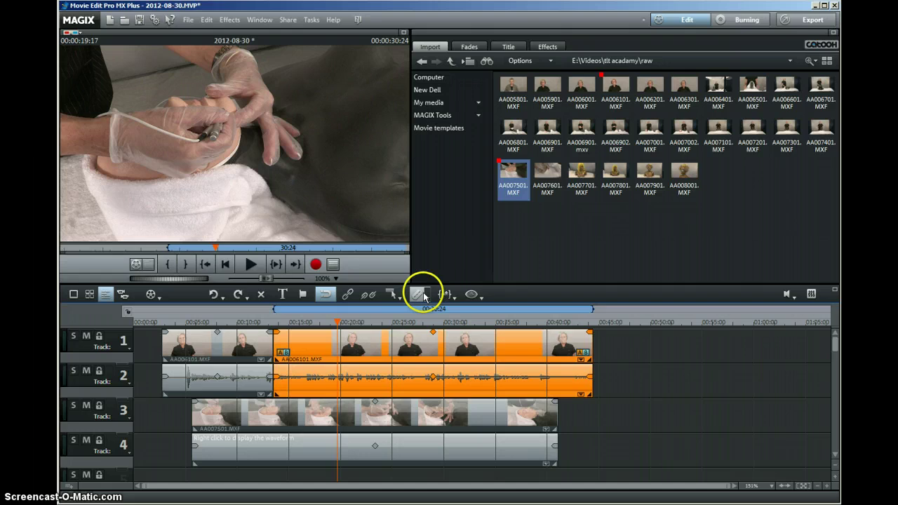
left_click(354, 330)
Delete the 00:13–00:19 middle piece and move the later part left to narrow the gap
left_click(299, 350)
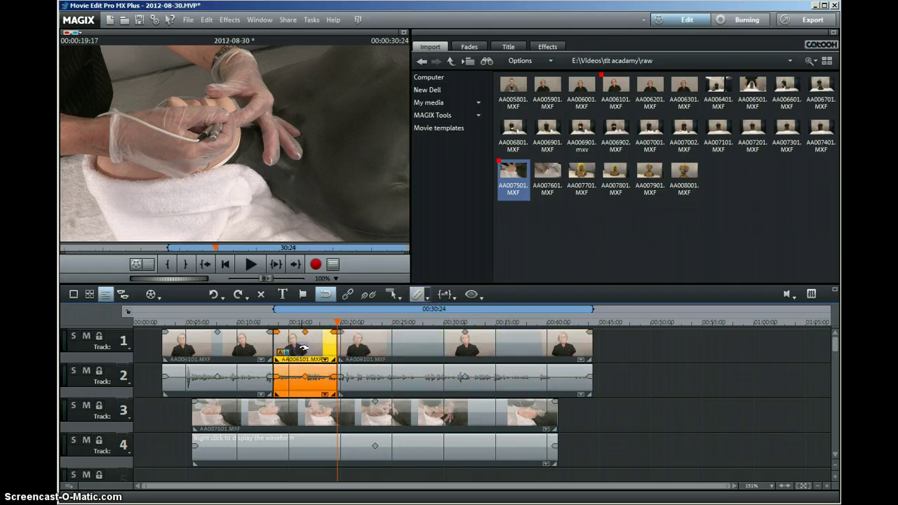
key("Delete")
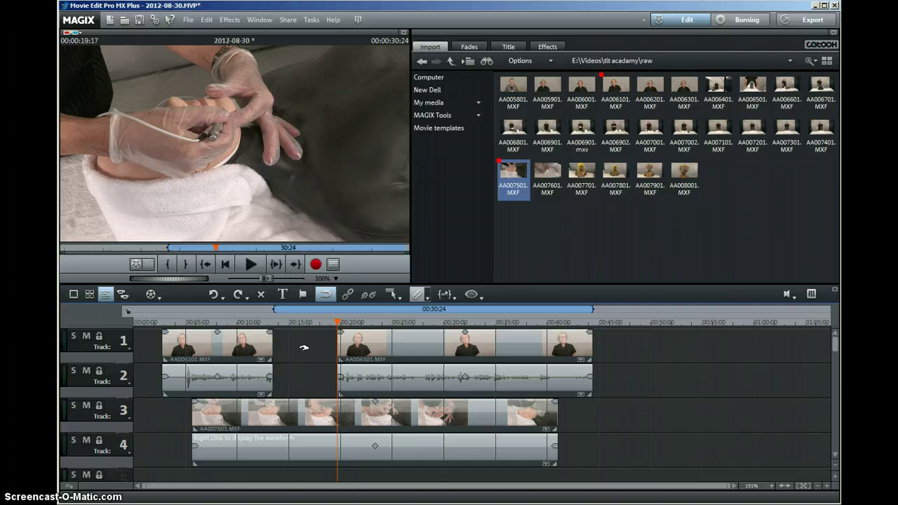
left_click(370, 350)
left_click(382, 348)
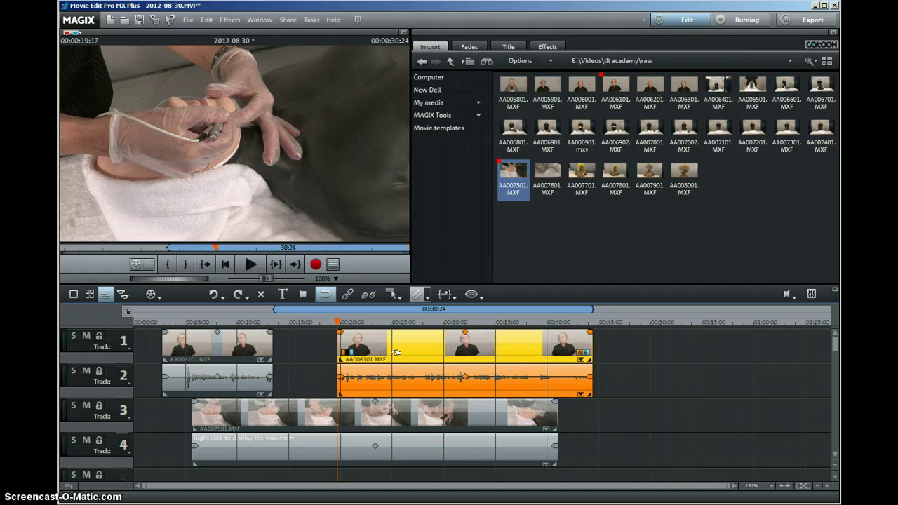
left_click_drag(409, 352, 388, 352)
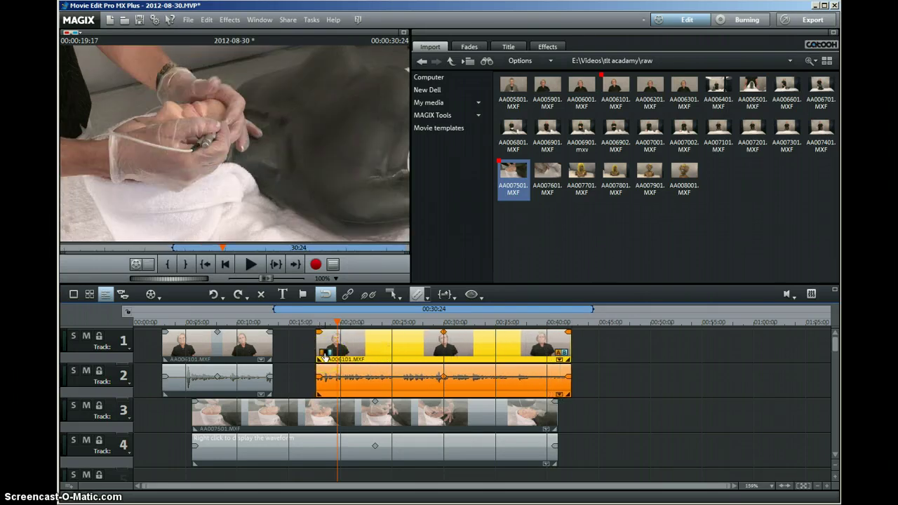
Join the two interview parts with a plain Cut instead of a fade, and stop playback
left_click(325, 357)
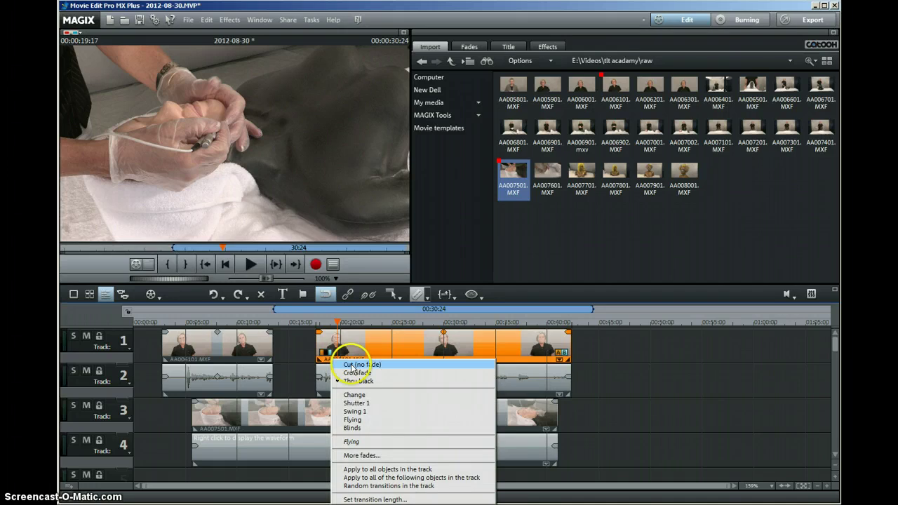
left_click(361, 365)
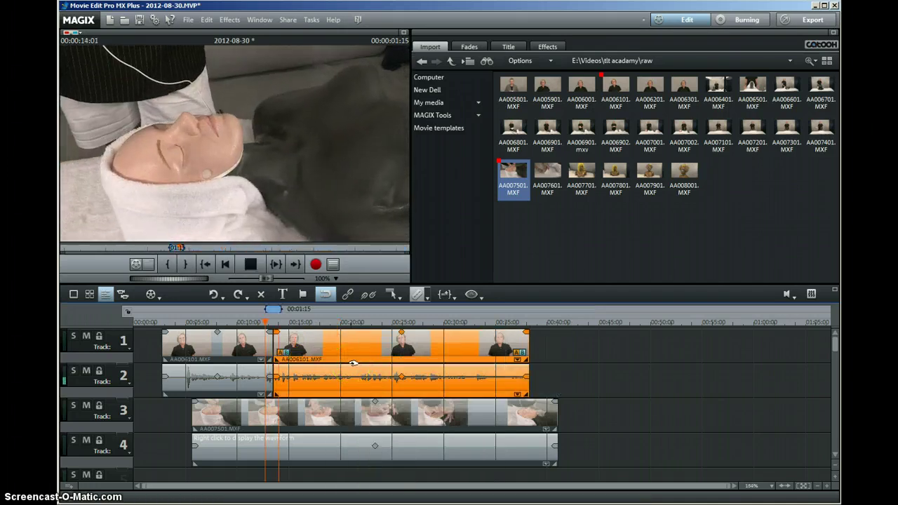
key("space")
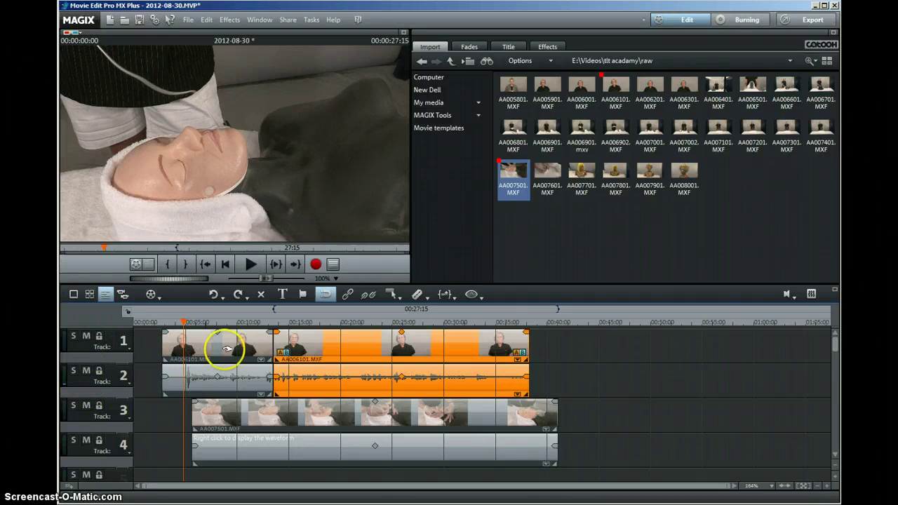
Shrink track heights, move both interview parts down to tracks 6–7, and select the second audio clip
left_click(835, 467)
left_click_drag(835, 467, 836, 469)
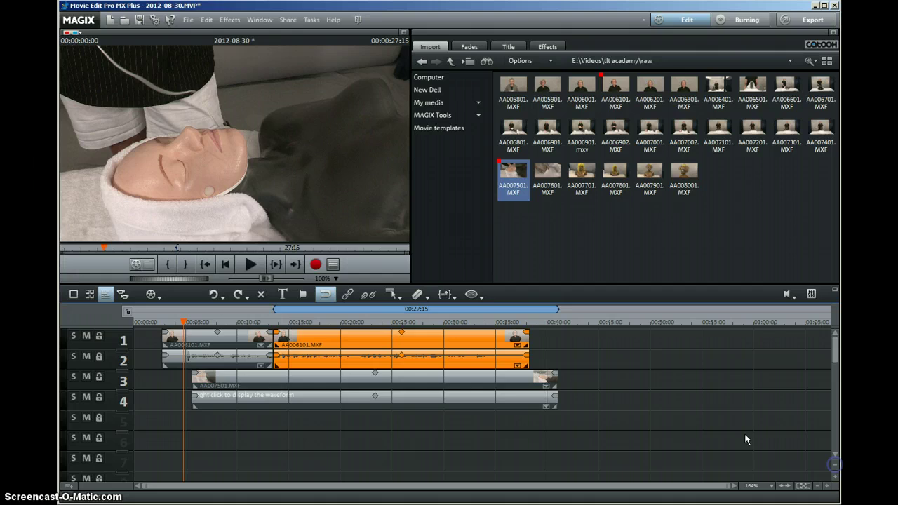
left_click_drag(535, 366, 217, 436)
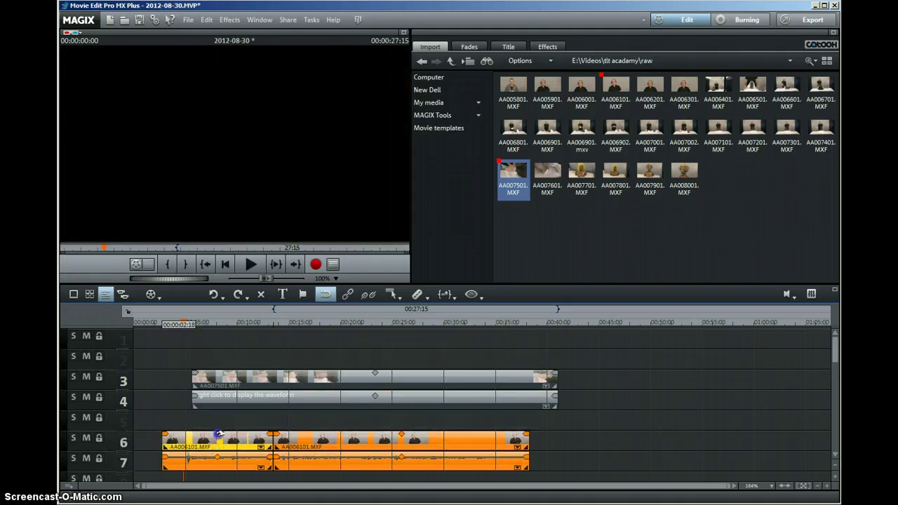
left_click(116, 451)
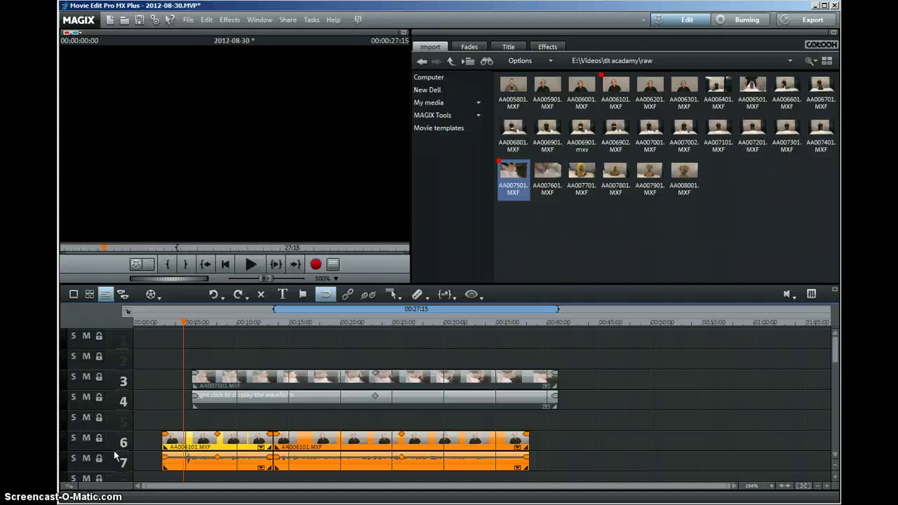
left_click(116, 447)
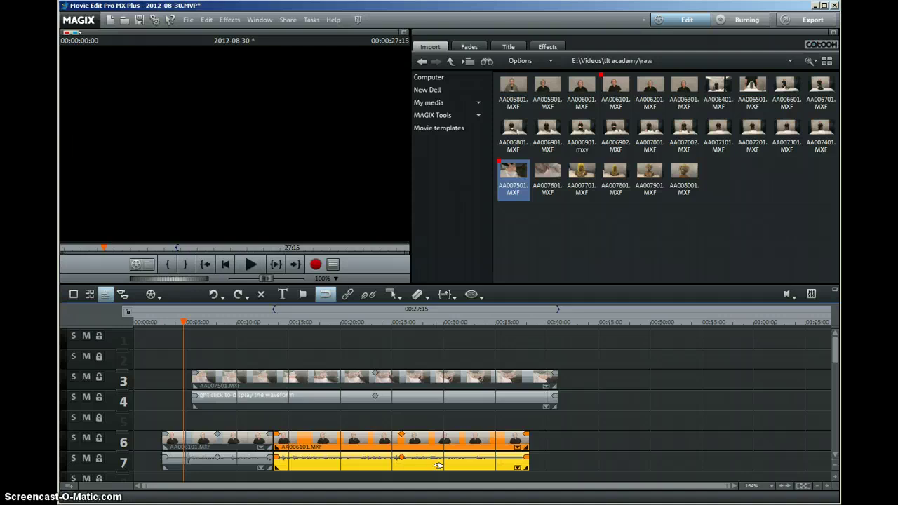
Apply an Audio cleaning equalizer to the interview audio: 800 Hz +8.85 dB, 60 Hz −7.50 dB, 16K −8.33 dB
right_click(438, 465)
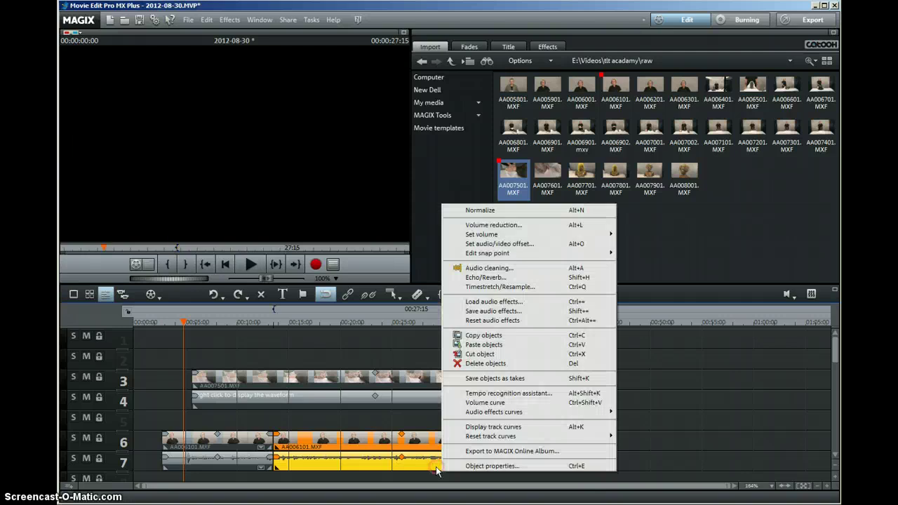
left_click(489, 269)
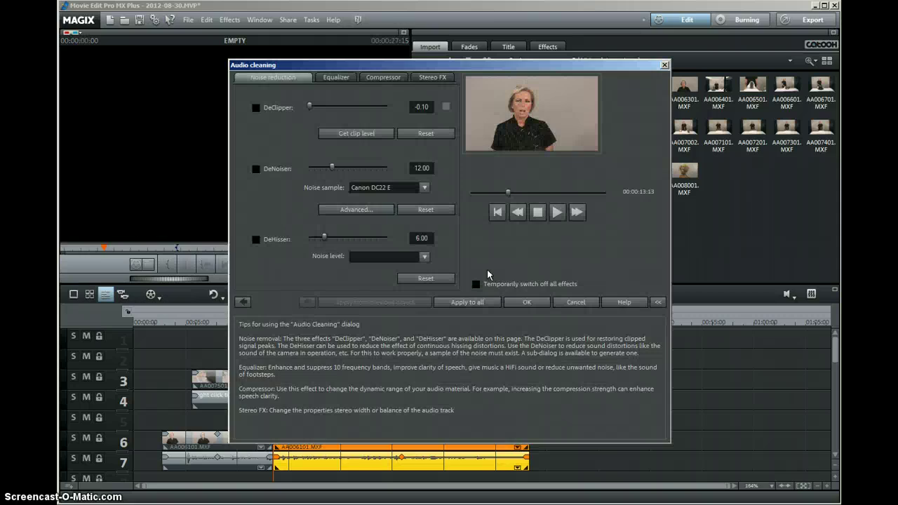
left_click(321, 166)
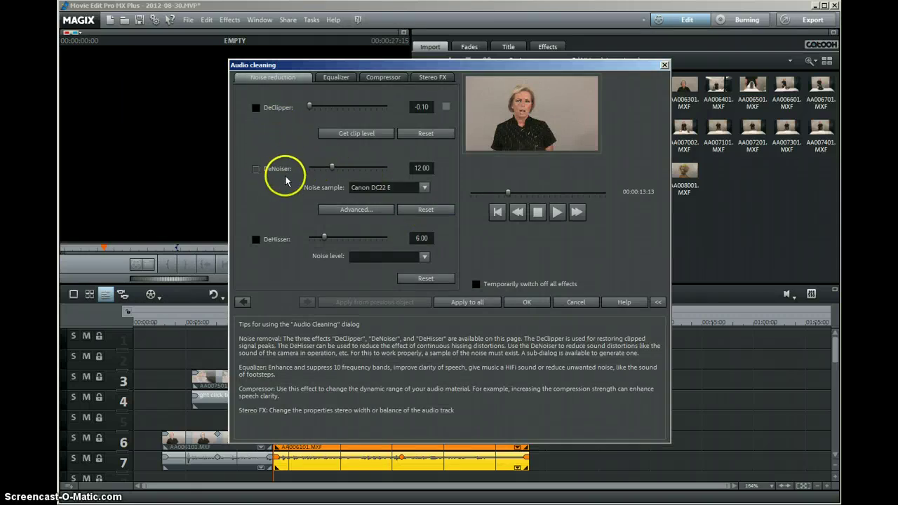
left_click(336, 77)
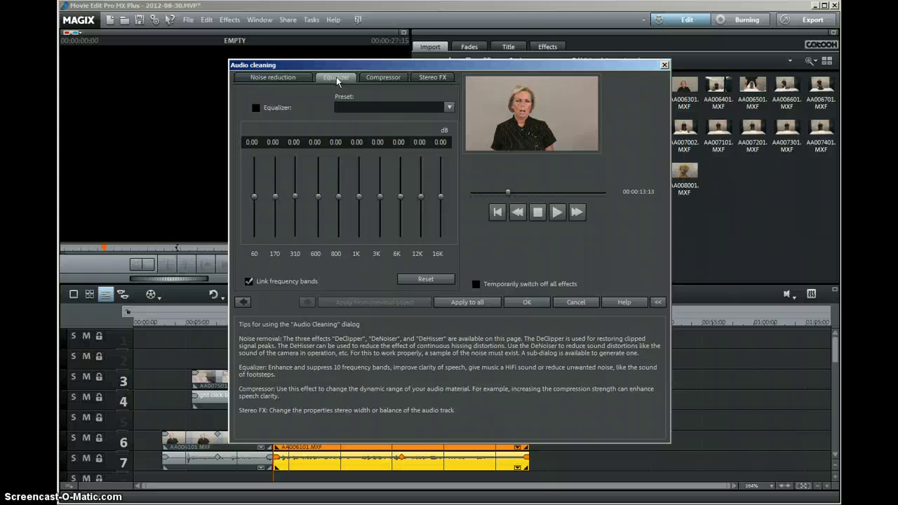
mouse_move(342, 161)
left_mouse_down()
mouse_move(337, 197)
mouse_move(338, 169)
left_mouse_up()
left_click_drag(440, 196, 440, 223)
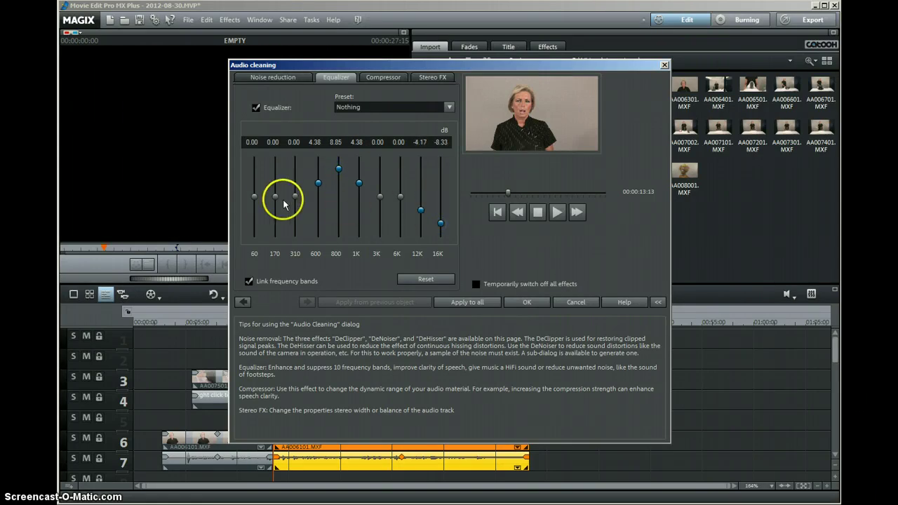
left_click_drag(250, 196, 254, 223)
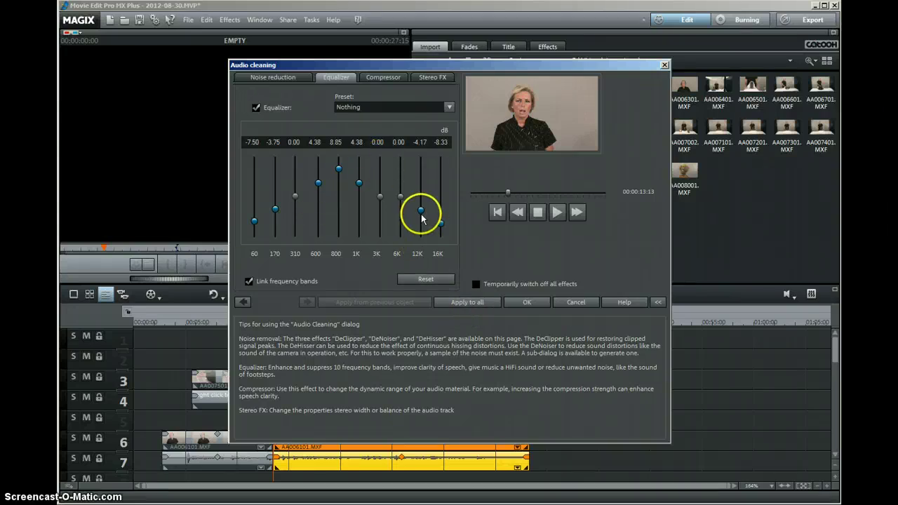
left_click_drag(440, 221, 440, 221)
left_click(526, 303)
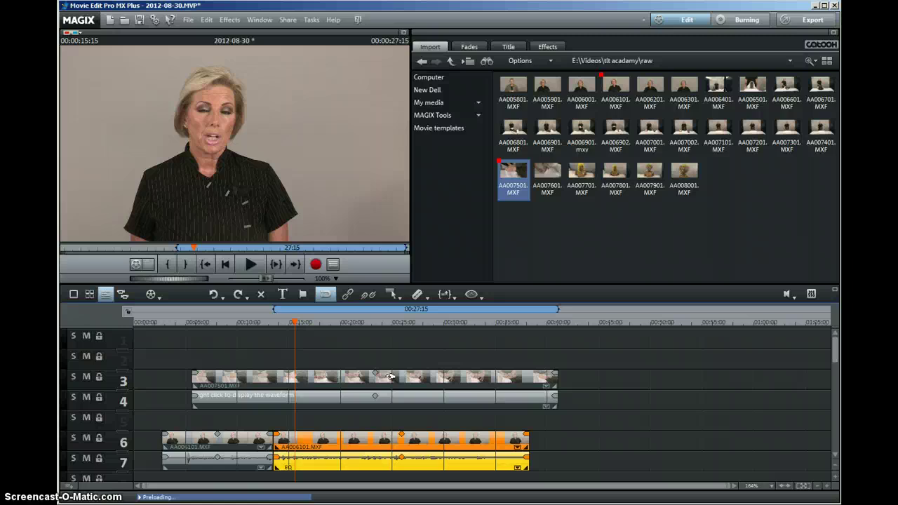
Preview the edited timeline and set the playback range start to 00:14:20
key("space")
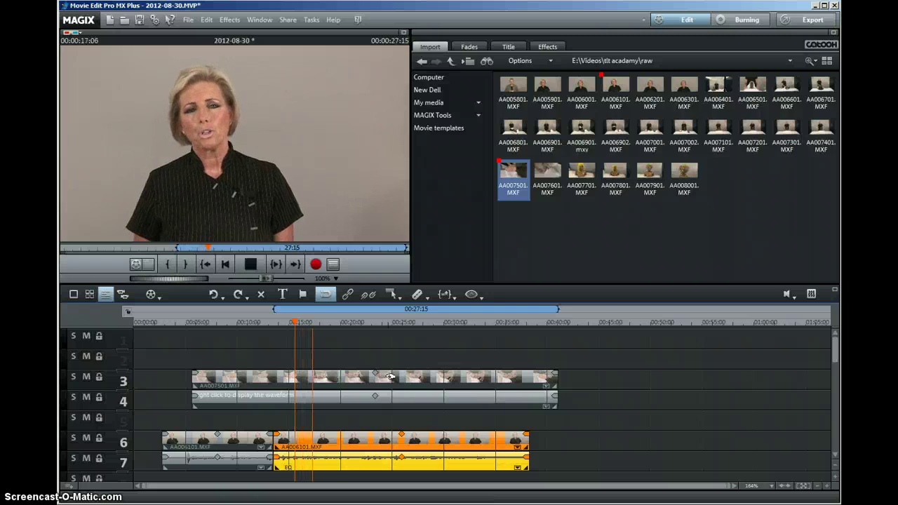
key("space")
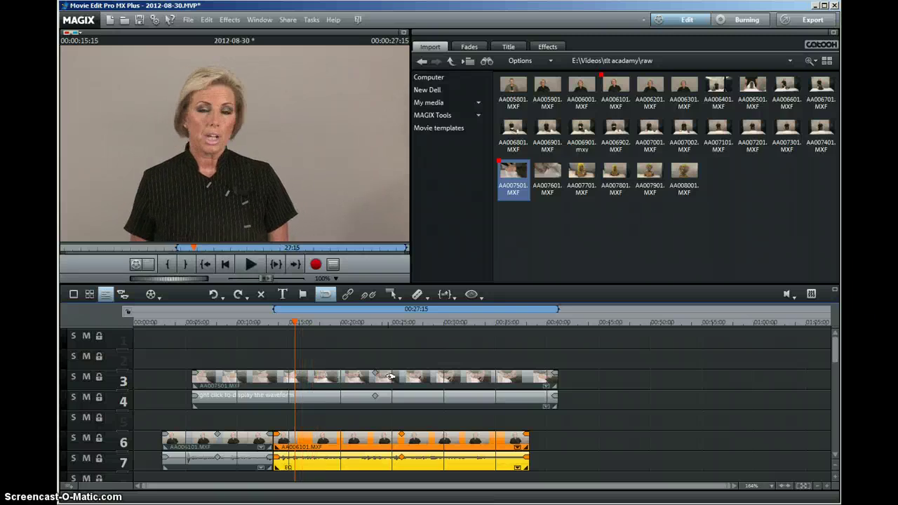
left_click(386, 309)
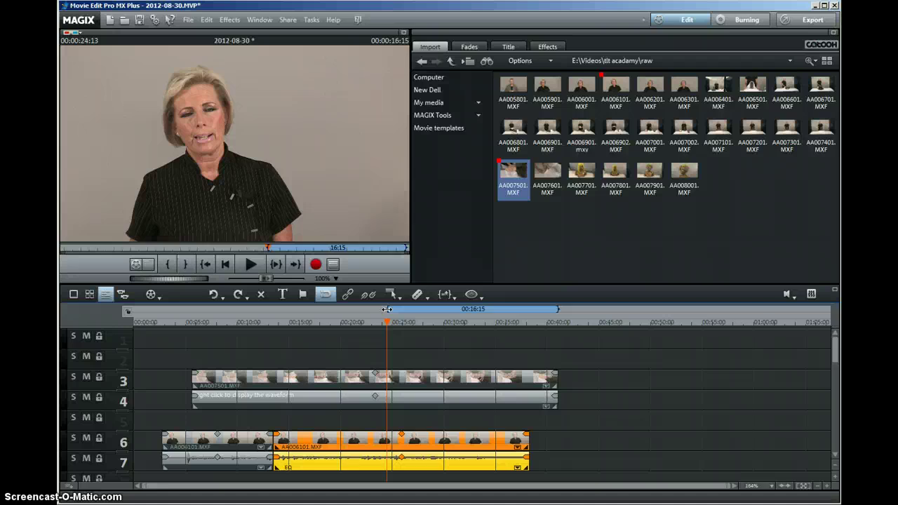
key("space")
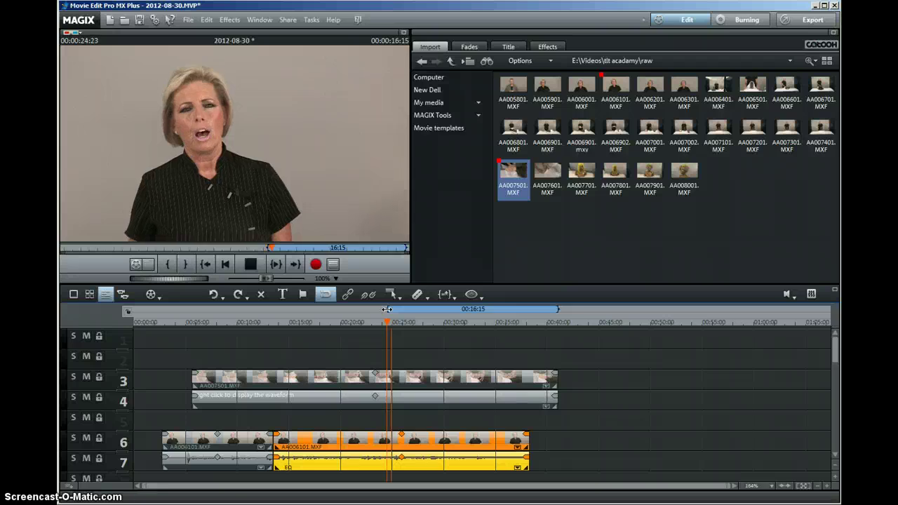
key("space")
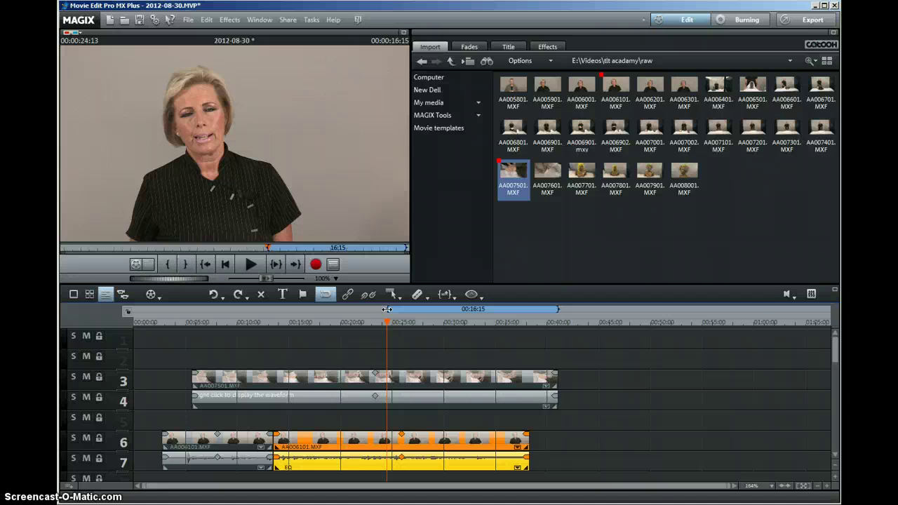
left_click(287, 309)
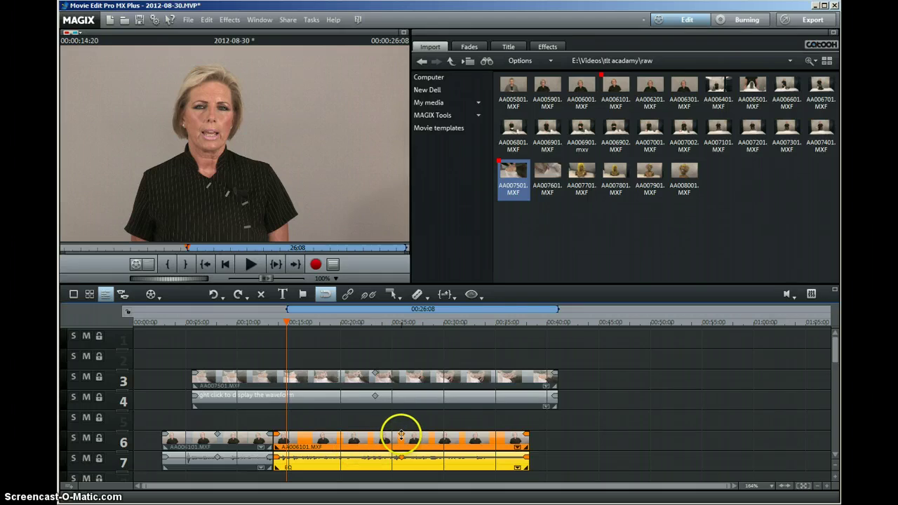
Lower the track 6 clip's volume and give it a fade-in at the start and a fade-out at the end
left_click_drag(401, 435, 401, 440)
left_click_drag(275, 437, 305, 440)
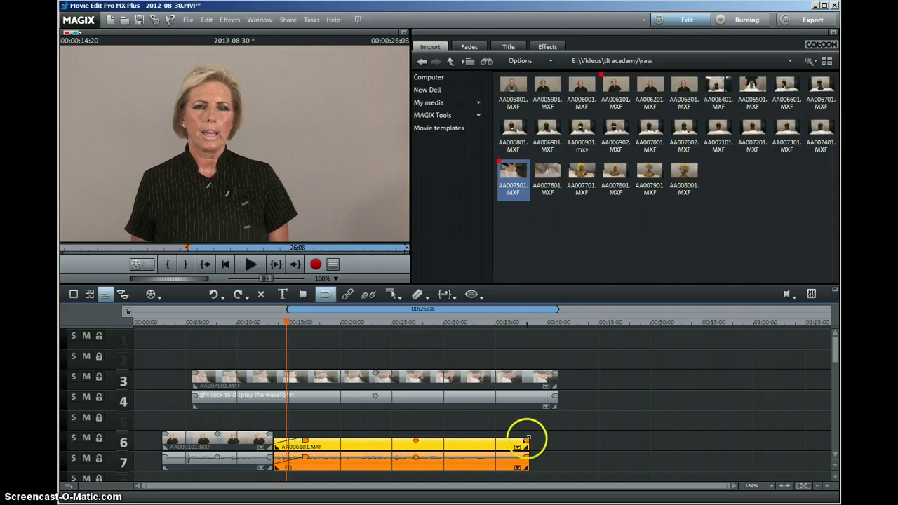
left_click_drag(526, 441, 419, 445)
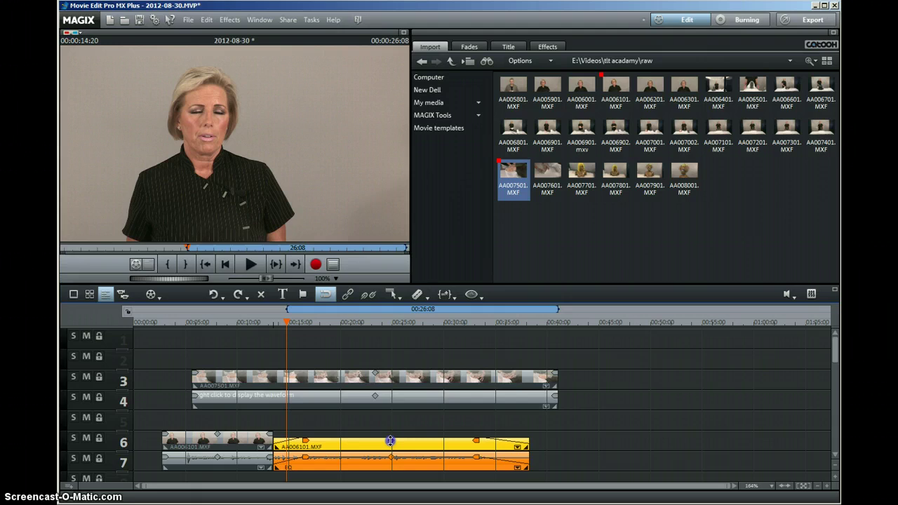
left_click_drag(391, 441, 390, 440)
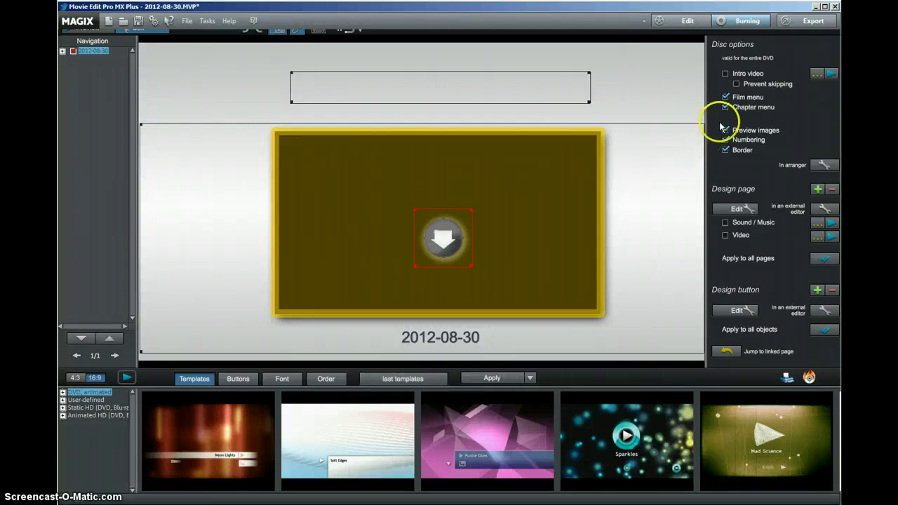
Turn off the Film menu, keeping only the chapter menu, and select chapter thumbnail 2
left_click(726, 97)
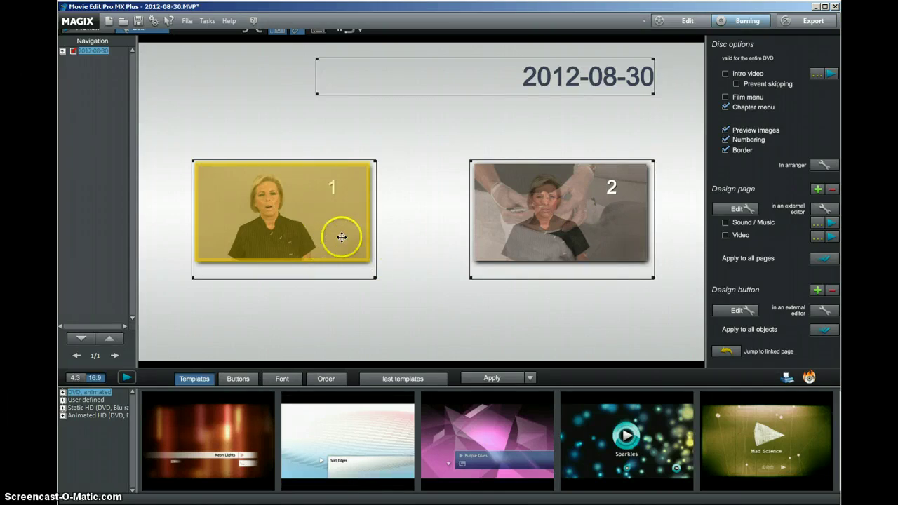
left_click(505, 234)
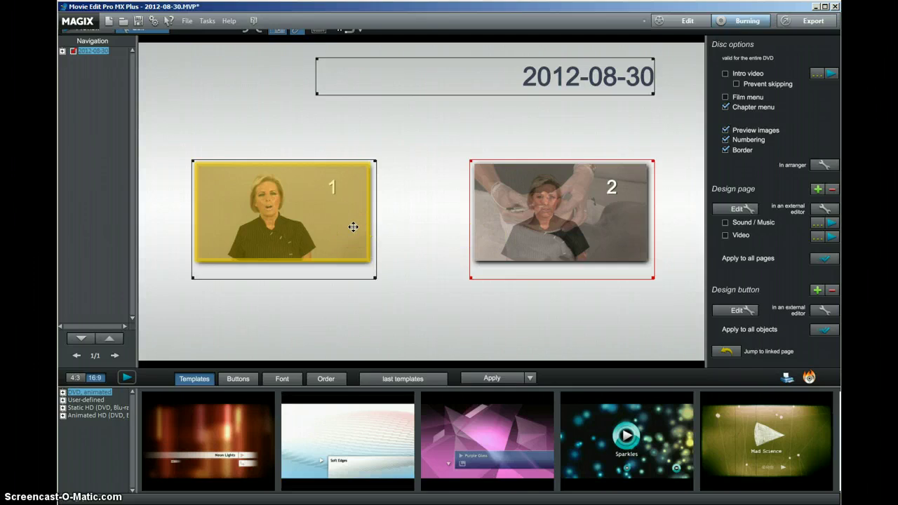
Apply the black-framed Grey Gradient button style to the chapter buttons, then return to the Edit timeline
left_click(237, 380)
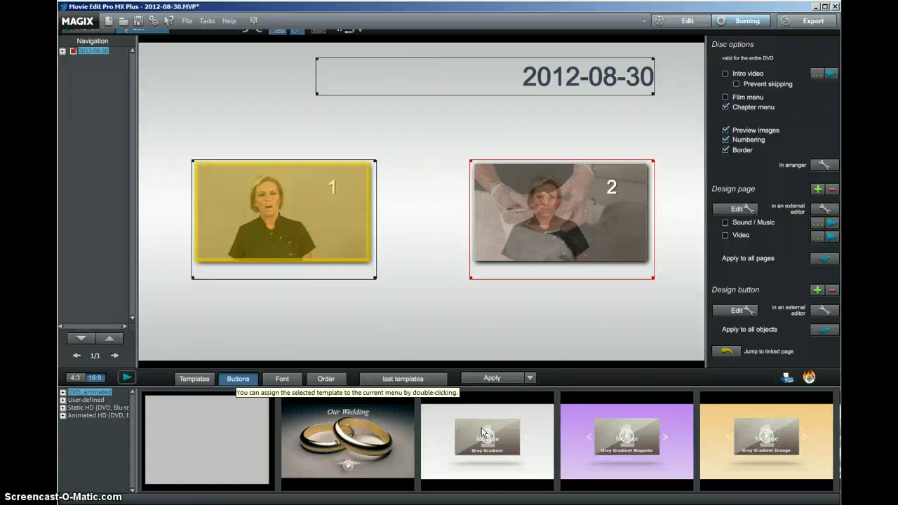
left_click(481, 432)
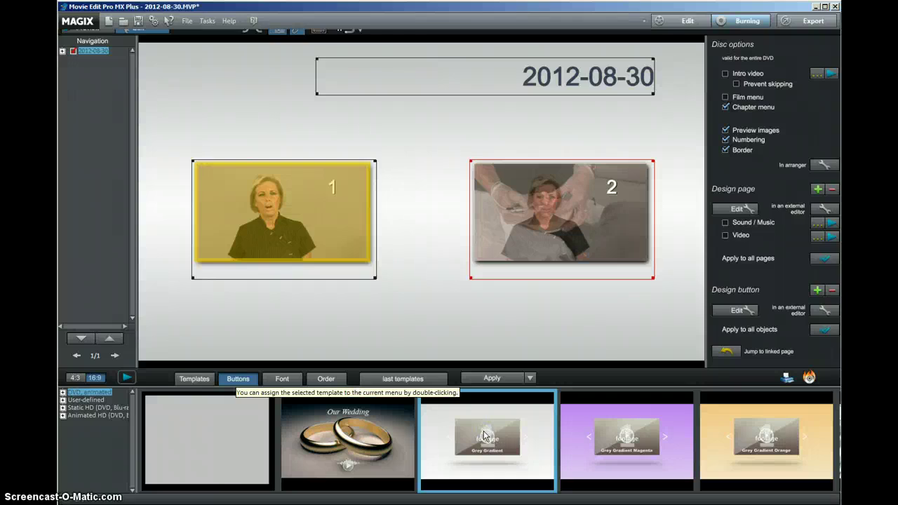
double_click(483, 436)
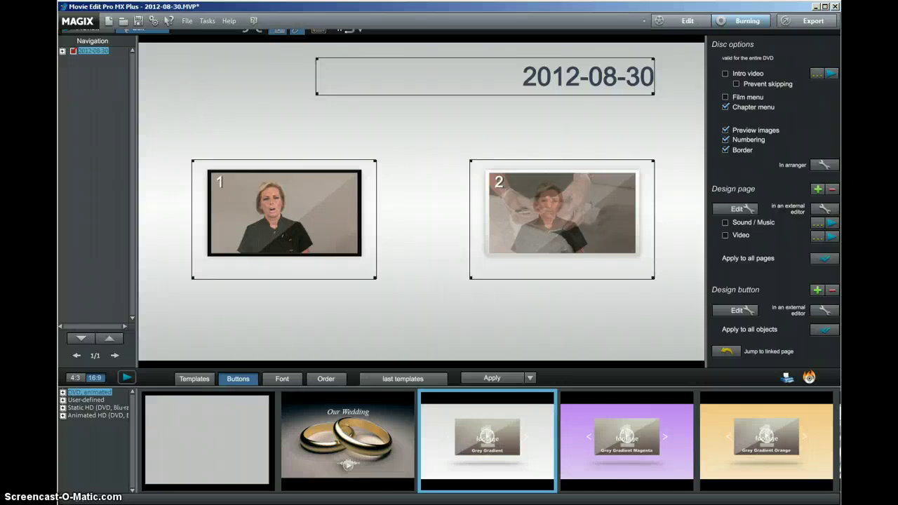
left_click(130, 466)
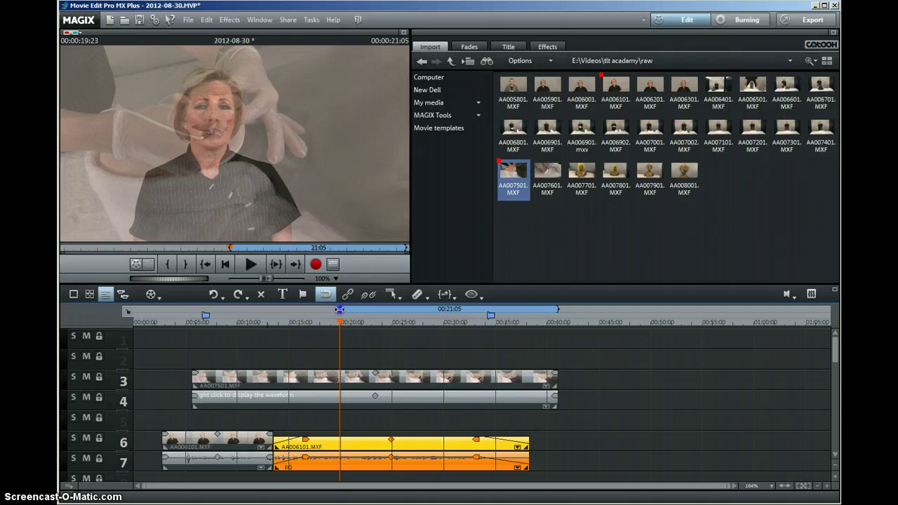
Move the playback range to start near 00:05 spanning 35:13, then open and cancel MAGIX video export
left_click_drag(340, 310, 192, 318)
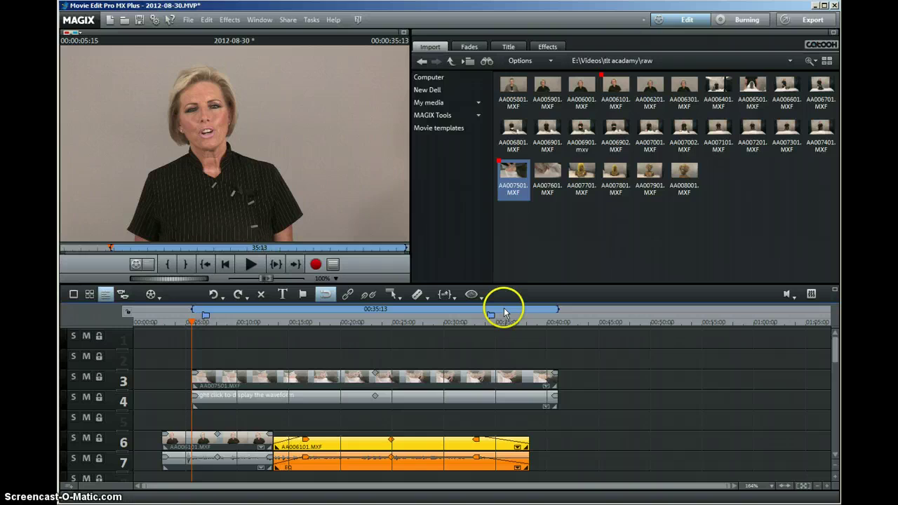
left_click_drag(504, 312, 555, 307)
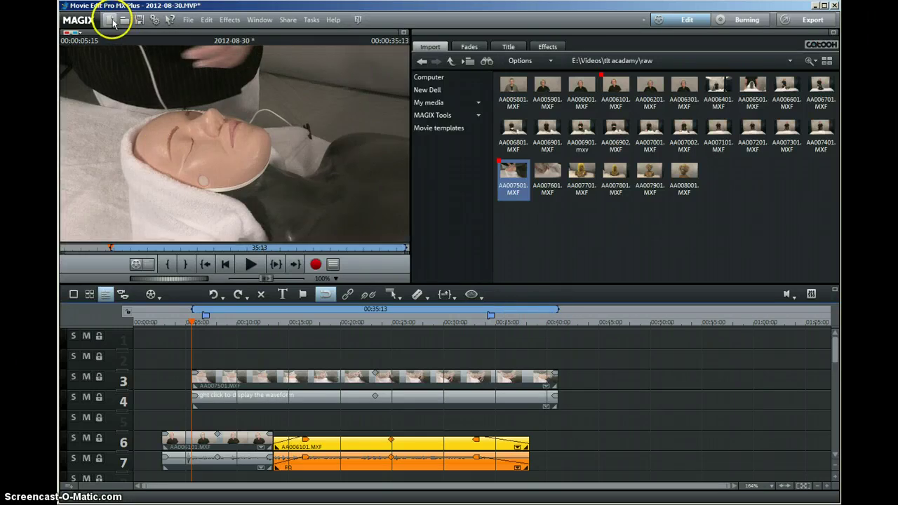
left_click(188, 19)
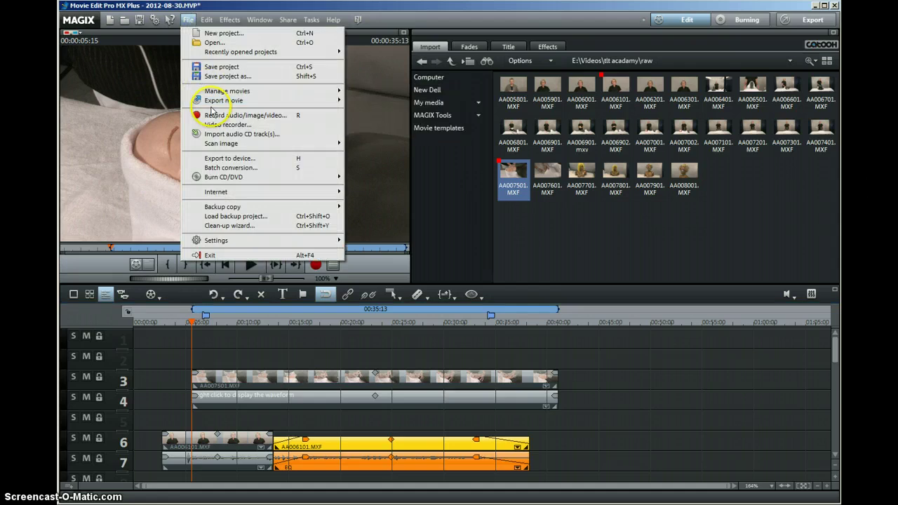
mouse_move(330, 101)
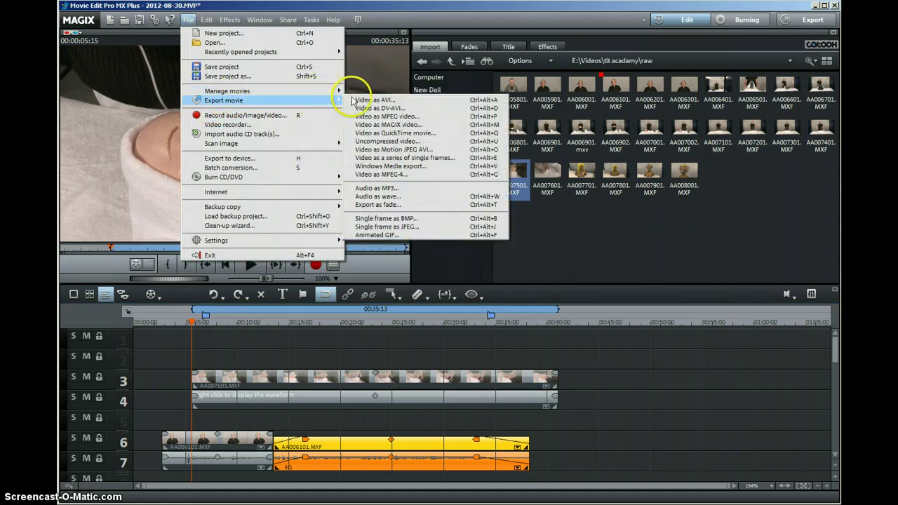
left_click(390, 126)
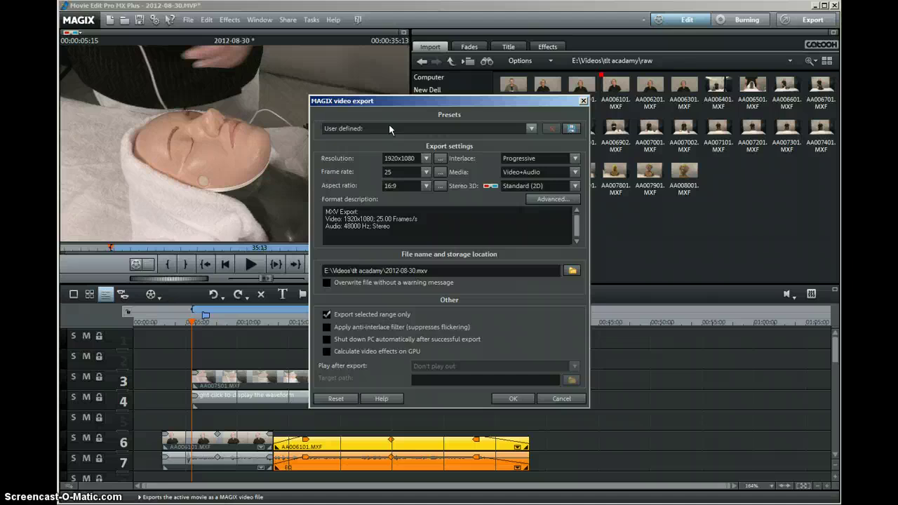
left_click(562, 400)
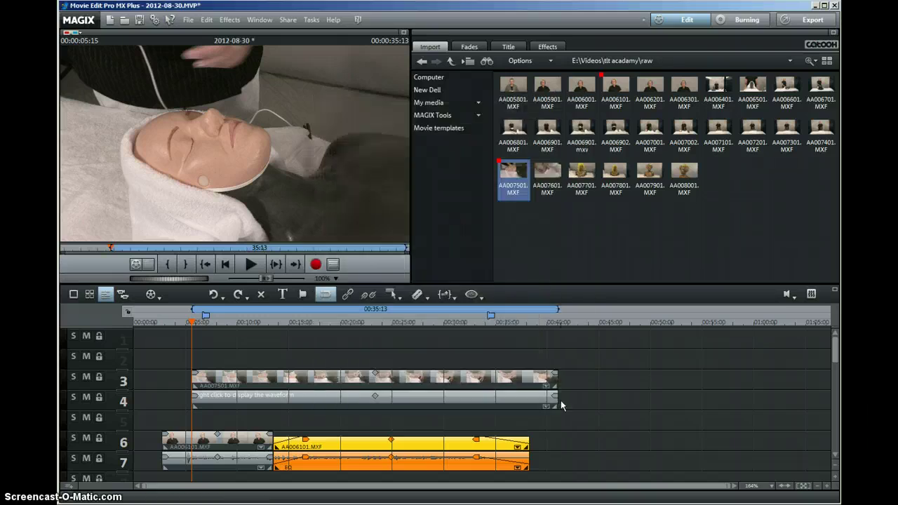